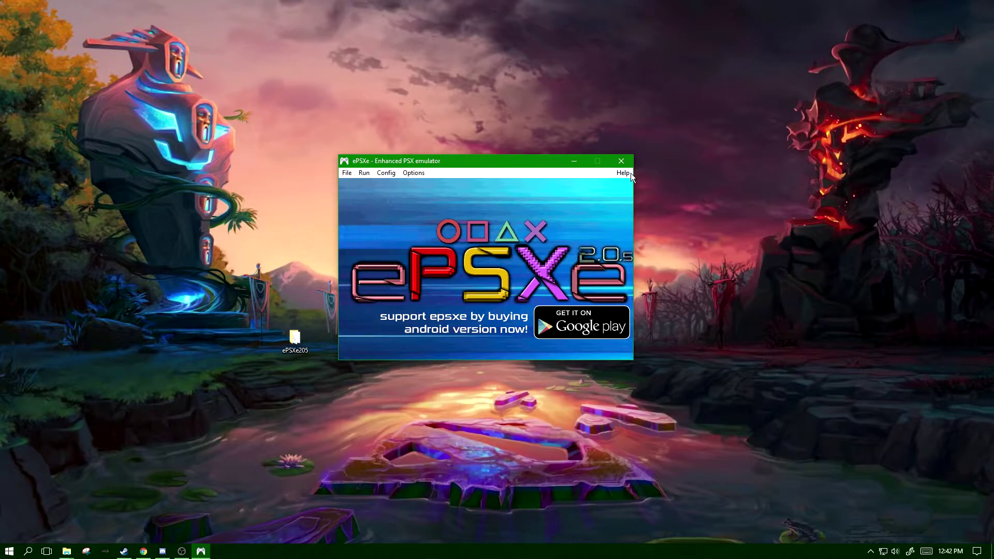
click(386, 172)
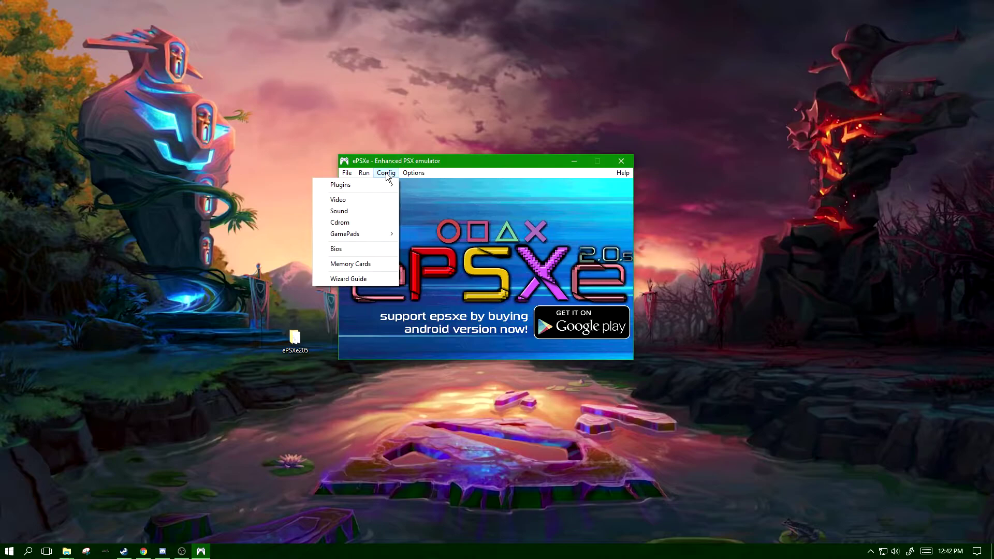
click(354, 200)
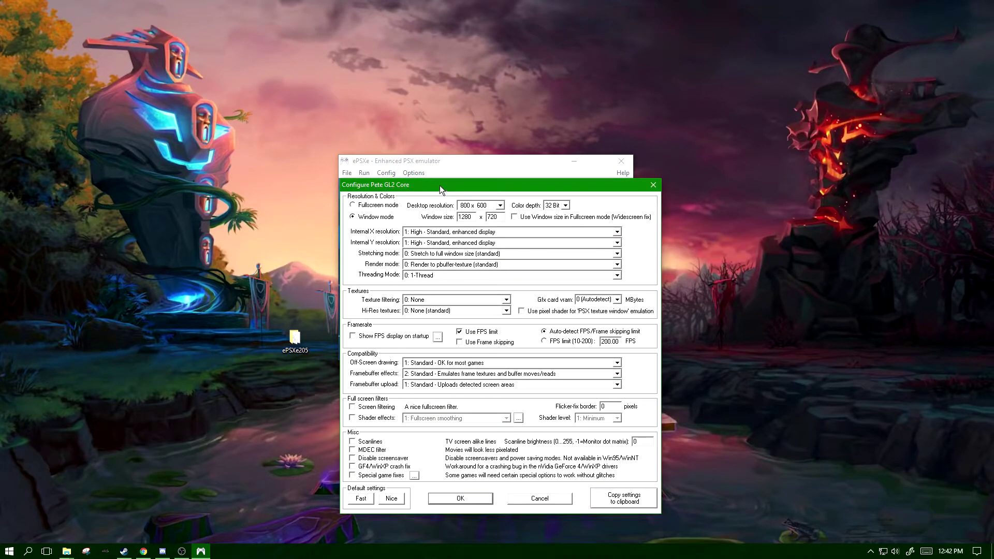
drag(440, 185, 433, 141)
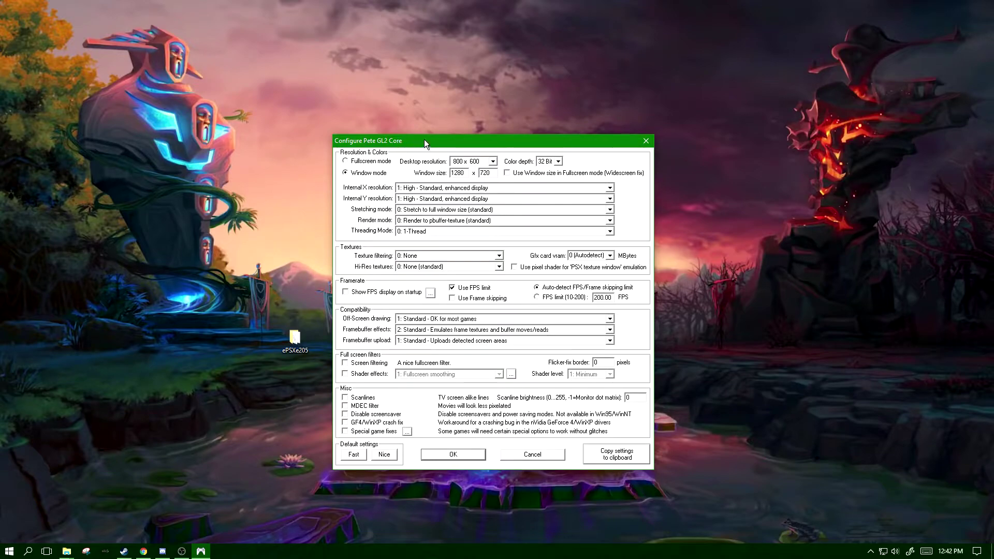
drag(424, 139, 611, 126)
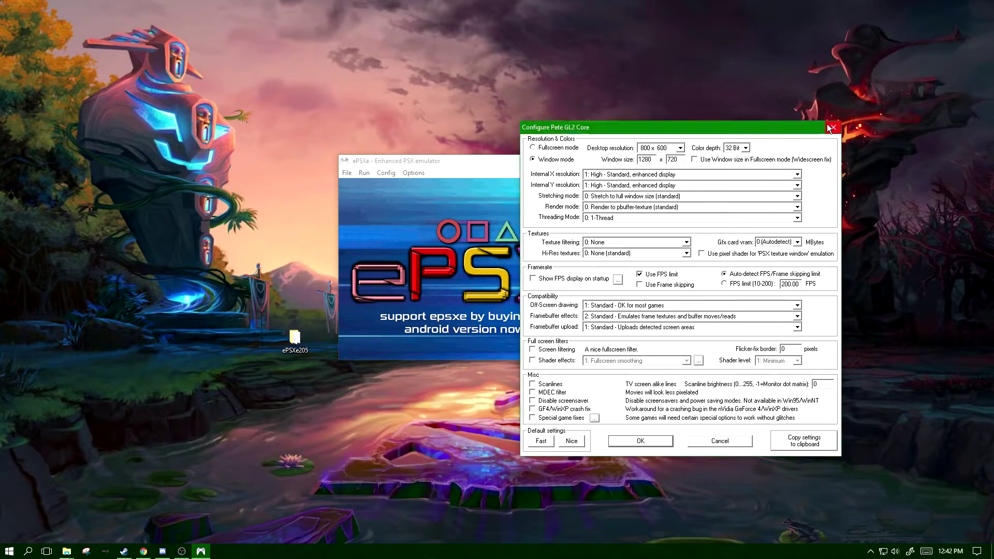
click(832, 128)
Choose Pete's OpenGL2 GPU core 2.0.0 as the main video plugin and confirm the choice
click(386, 173)
mouse_move(375, 189)
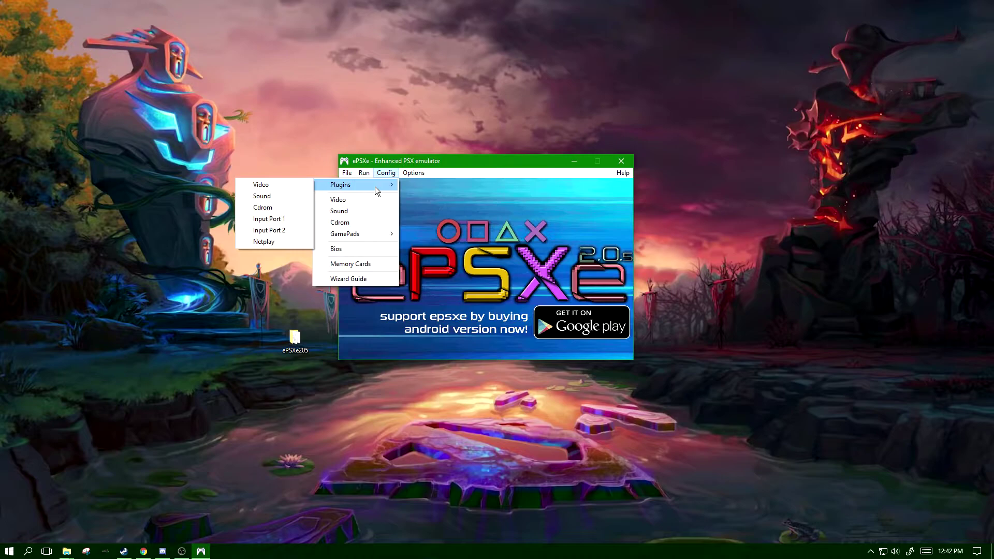
click(281, 187)
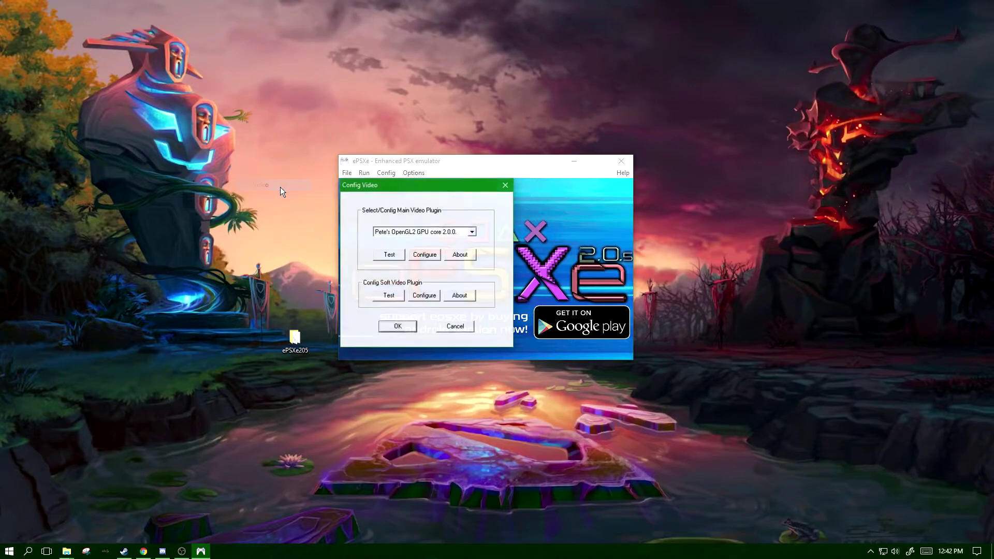
click(473, 234)
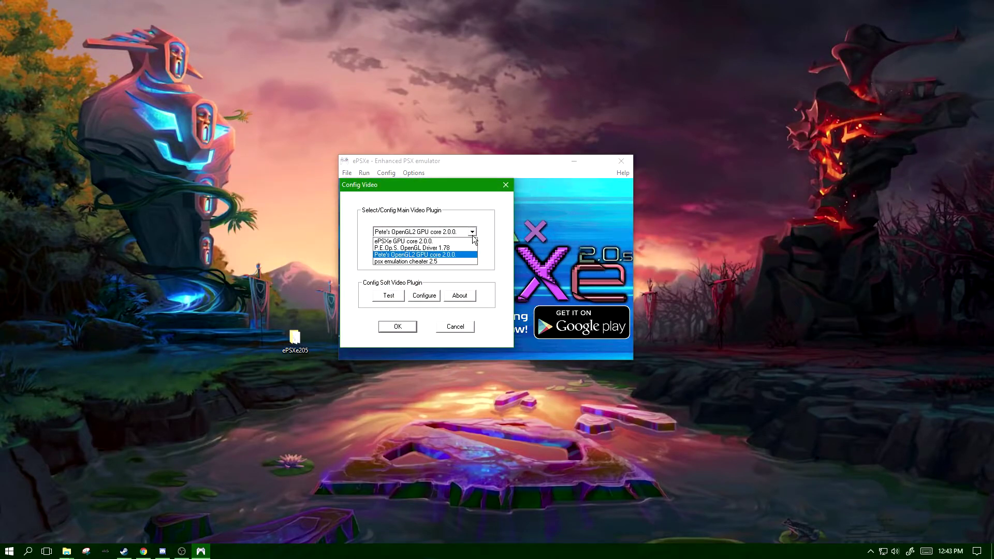
click(451, 255)
click(402, 327)
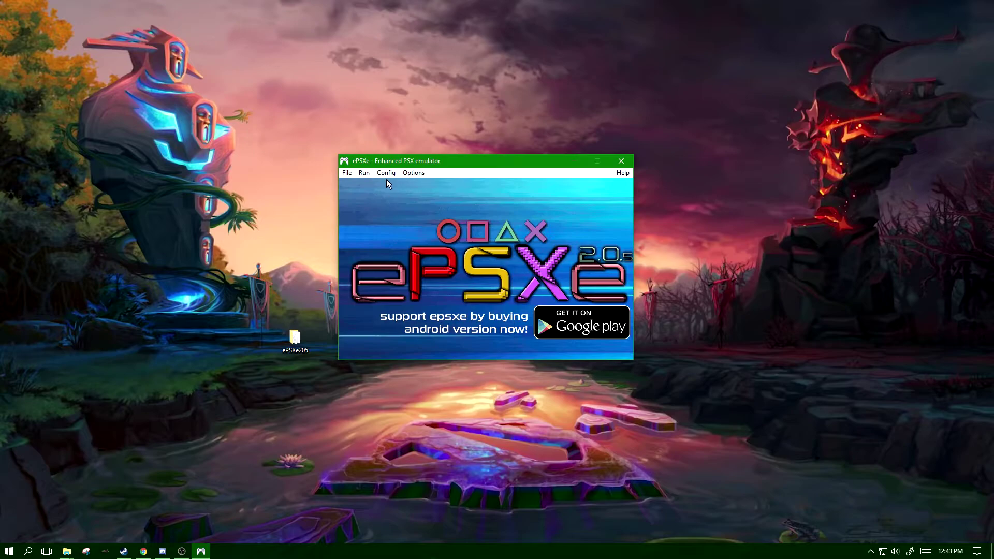
Open the video plugin's configuration and compare the Fast and Nice default settings, ending on Fast
click(386, 171)
click(368, 202)
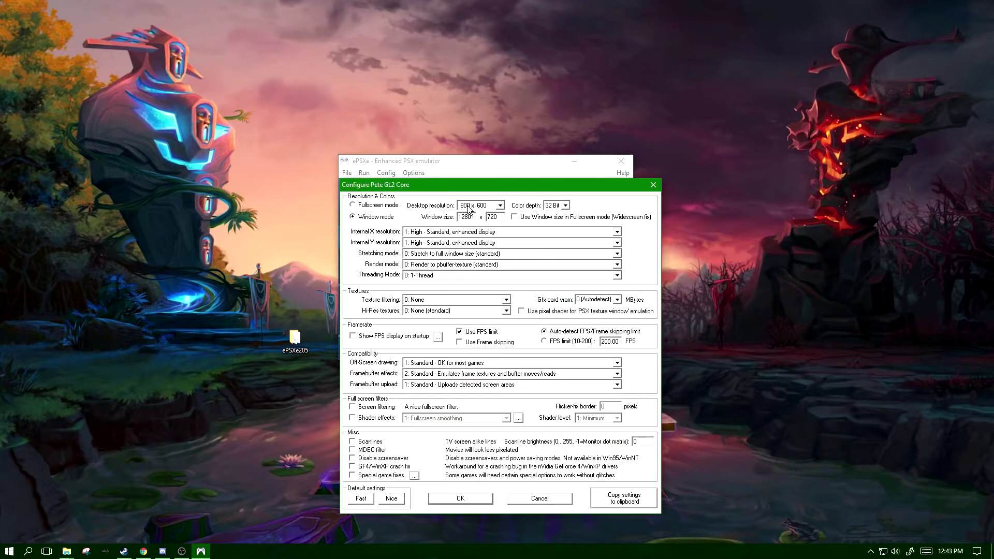
drag(449, 189, 508, 119)
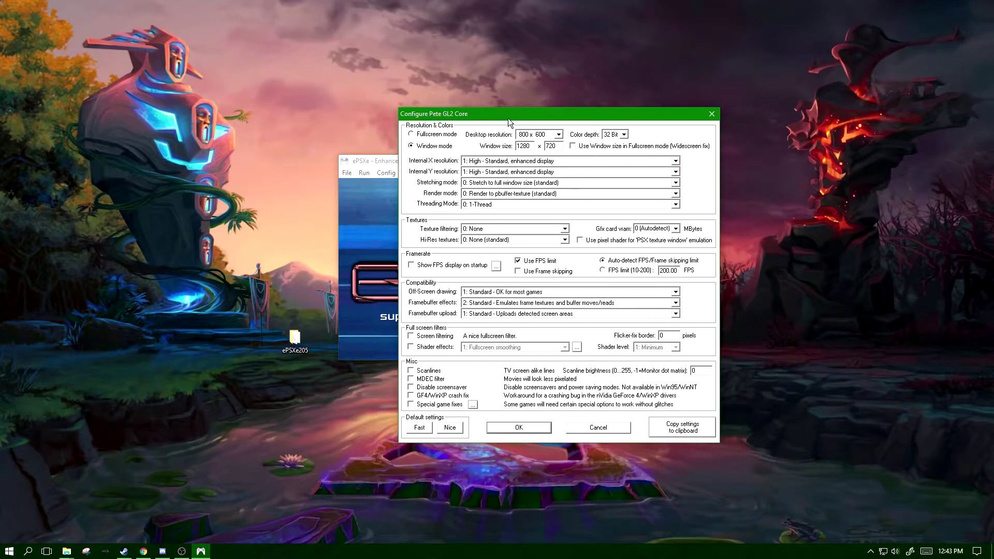
click(419, 429)
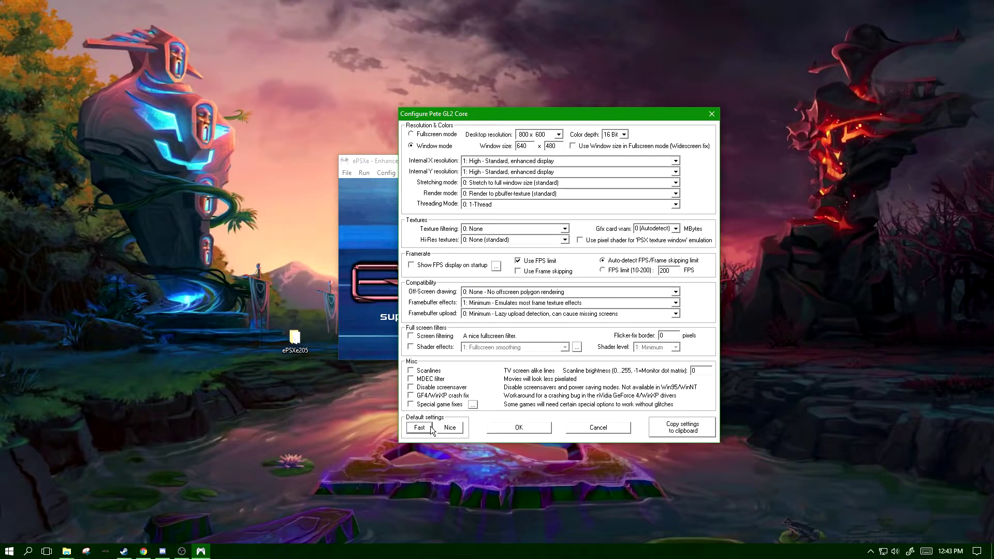
click(456, 432)
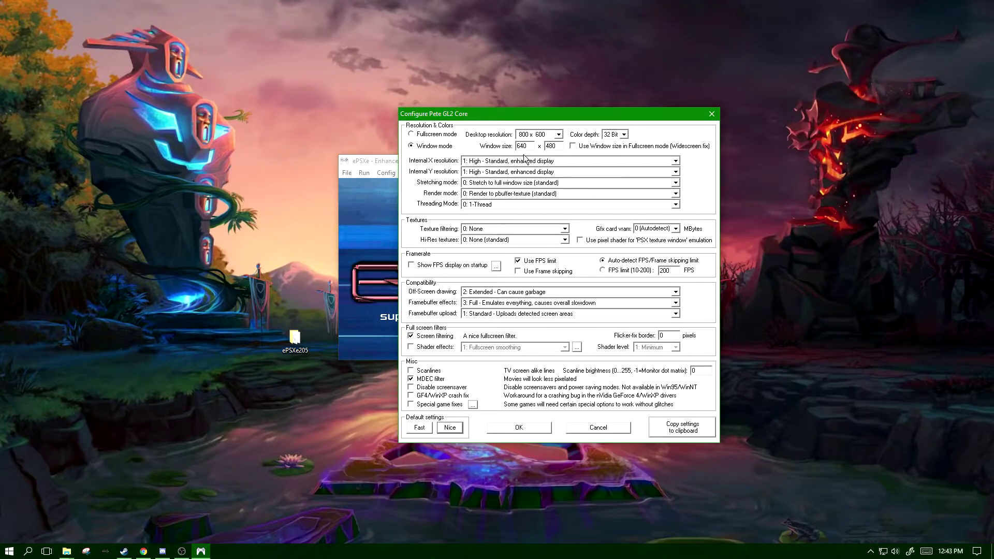
click(420, 427)
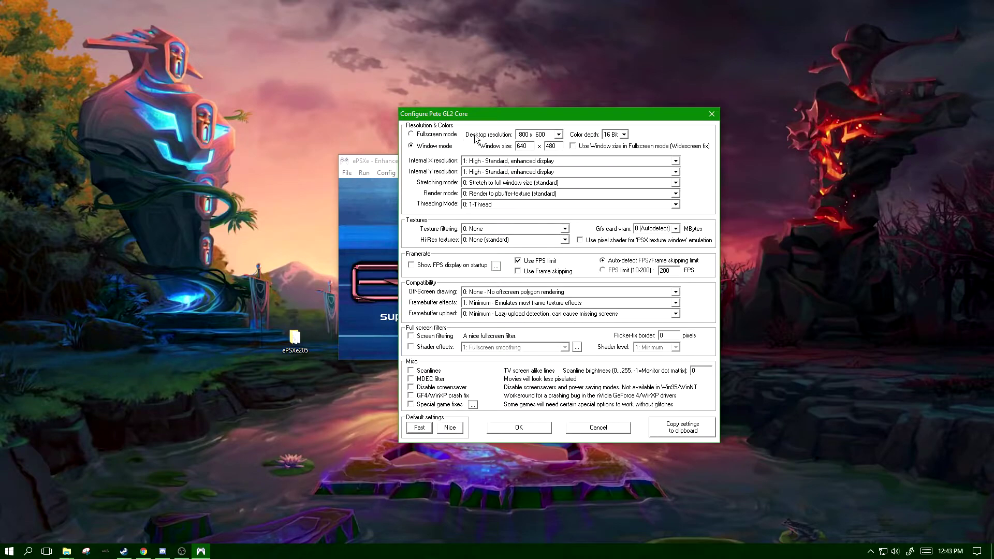
Set the colour depth to 32 Bit and the window size to 1280 x 720
click(624, 134)
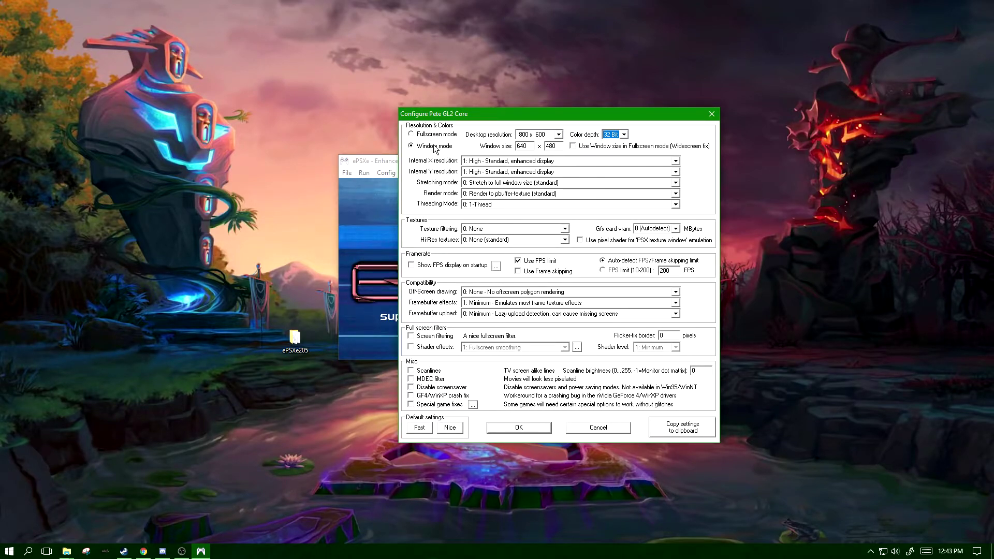
key(Tab)
text(1280)
double_click(545, 147)
text(720)
Set both the internal X and internal Y resolution to "2: Very high"
click(561, 161)
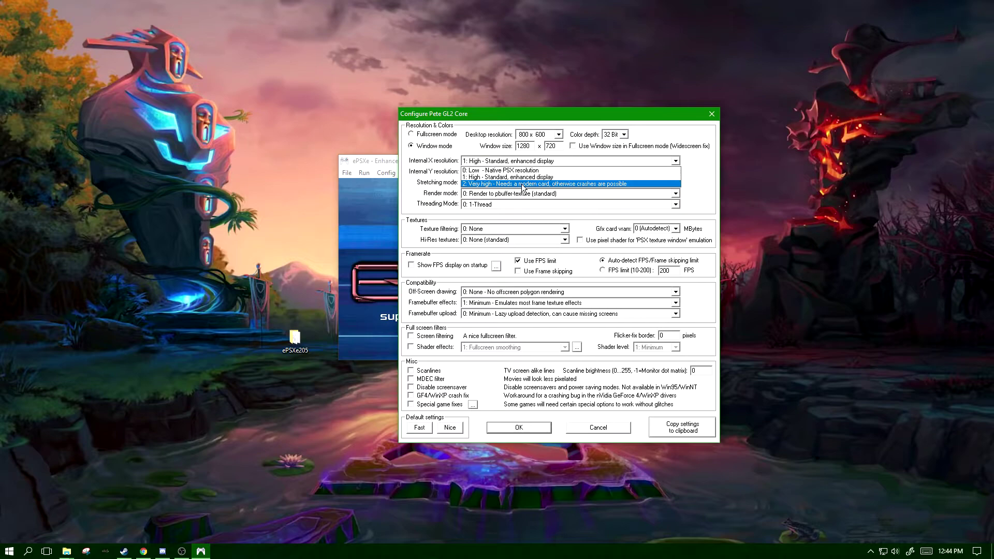
click(533, 159)
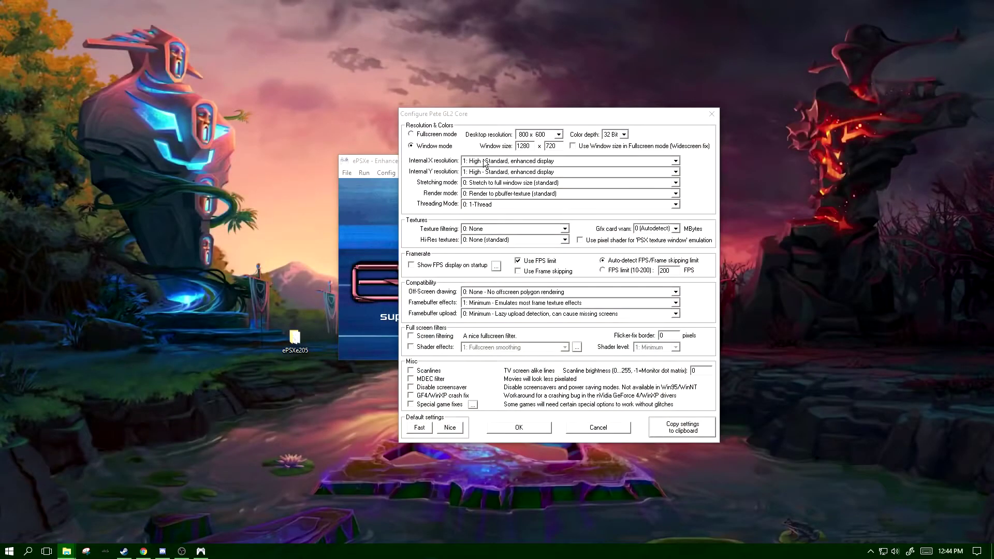
click(485, 161)
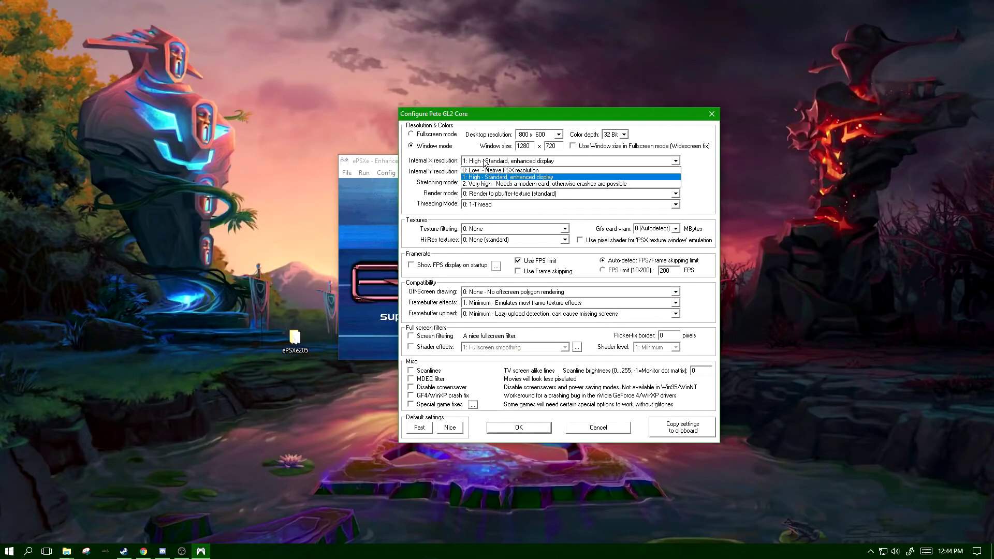
click(485, 162)
click(486, 162)
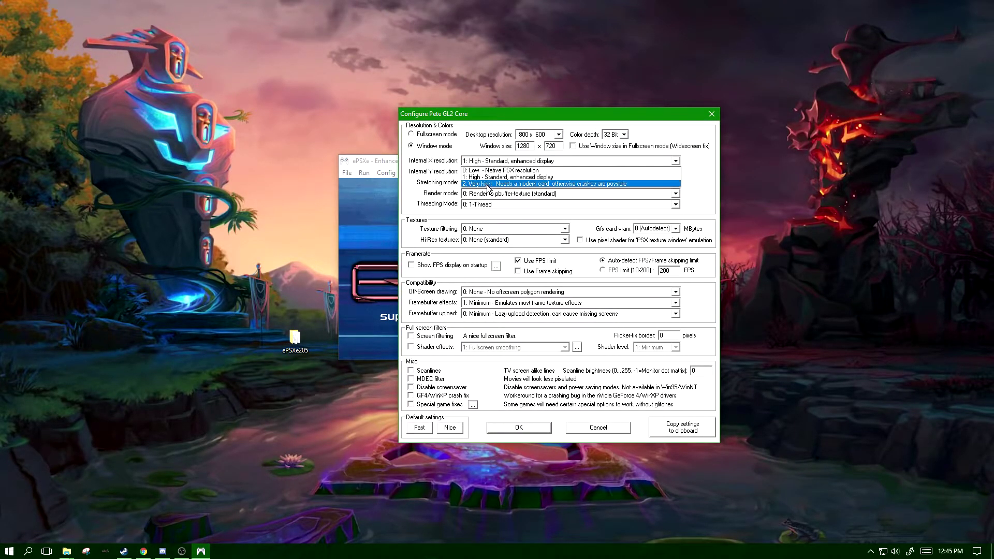
click(487, 183)
click(499, 172)
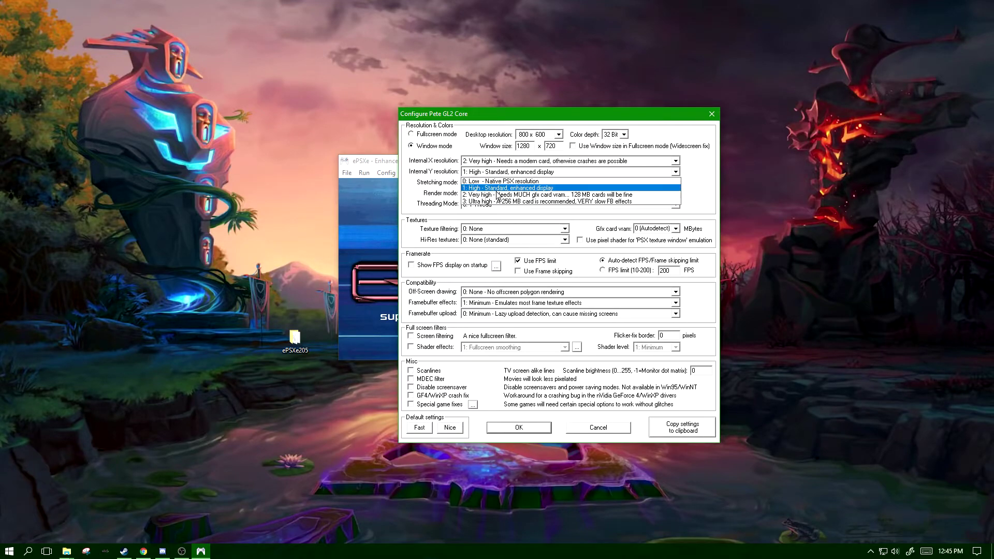
click(499, 193)
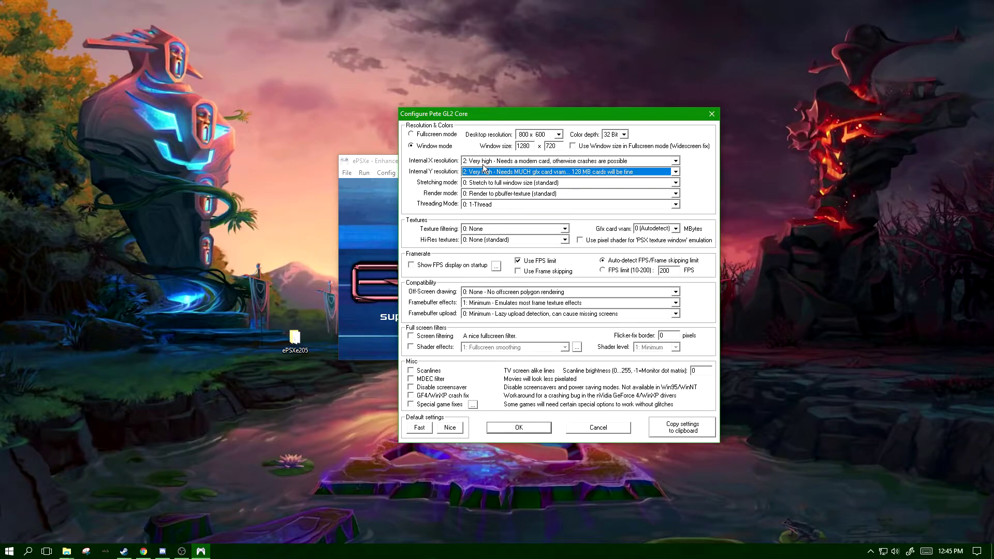
Return the internal Y and internal X resolution to "1: High - Standard, enhanced display"
click(484, 172)
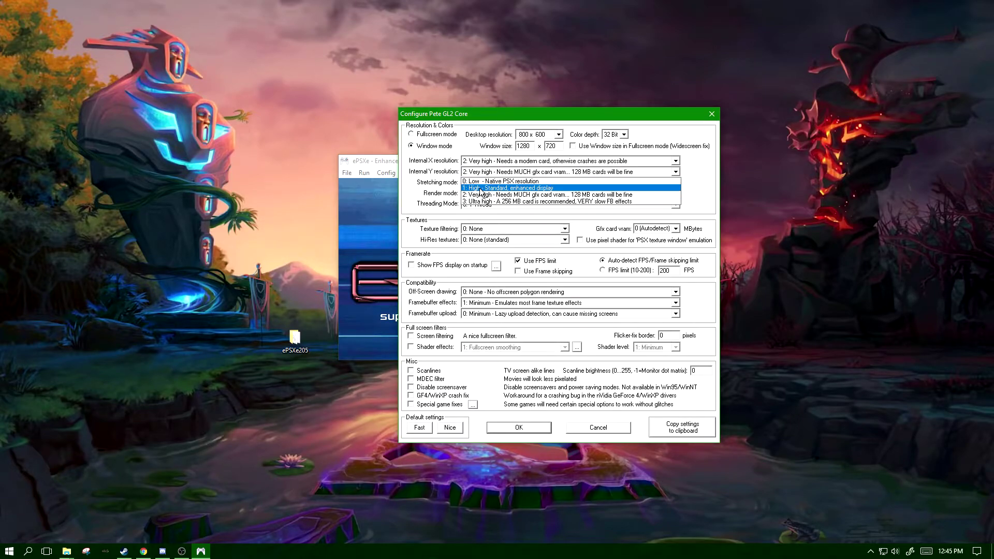
click(481, 190)
click(478, 162)
click(482, 177)
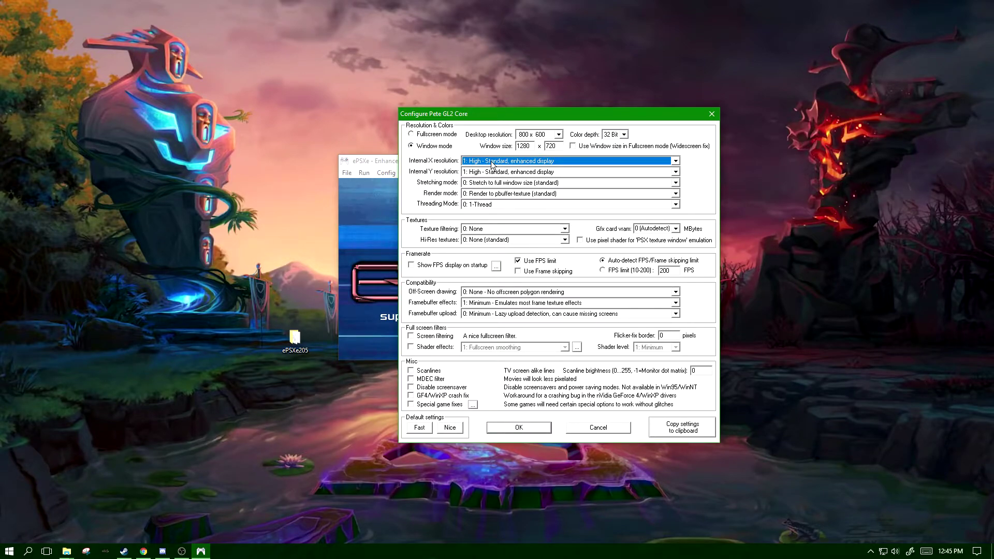
Apply the Fast default settings and set the window size to 1280 x 720
click(419, 427)
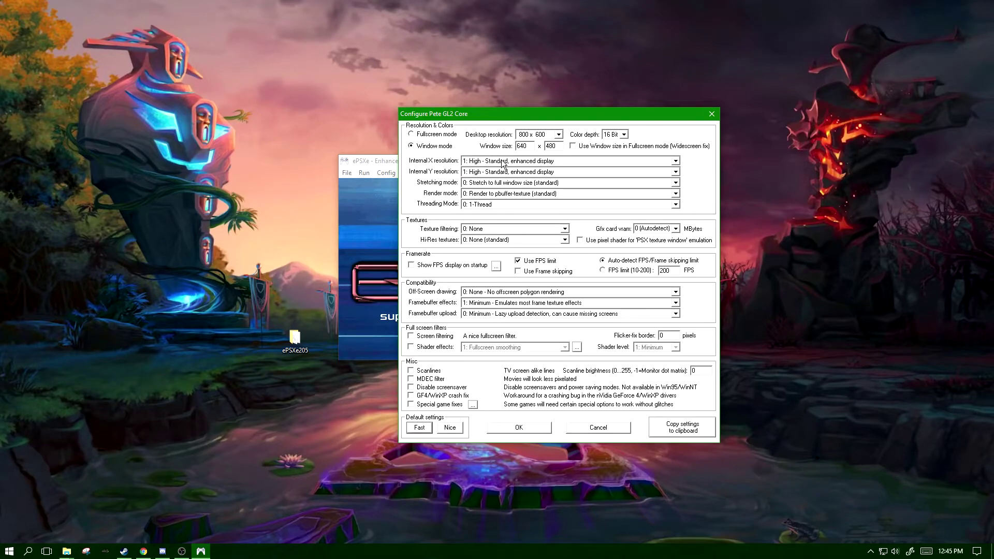
key(Tab)
text(1280)
key(Tab)
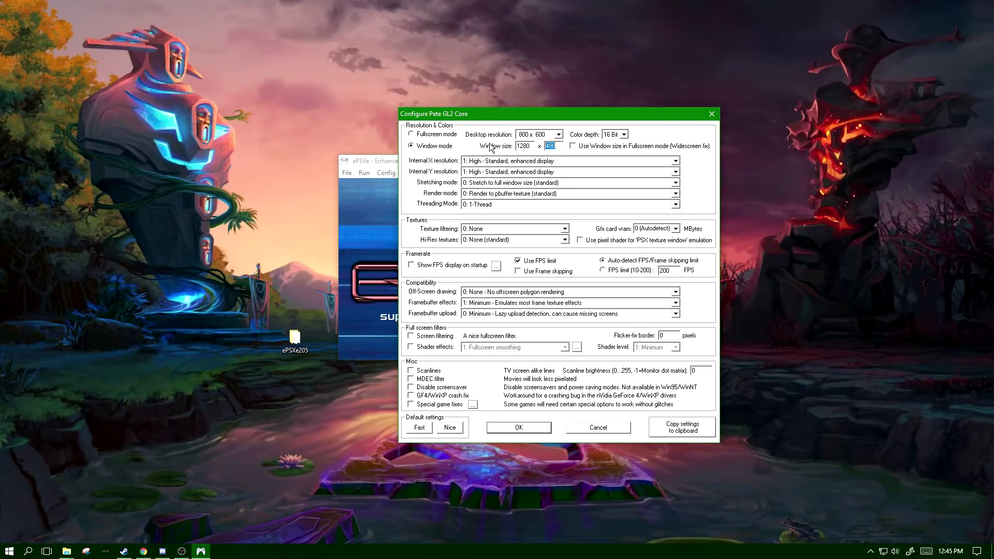
text(720)
Examine the available choices for the internal X resolution and the stretching mode without changing them
click(503, 161)
click(503, 161)
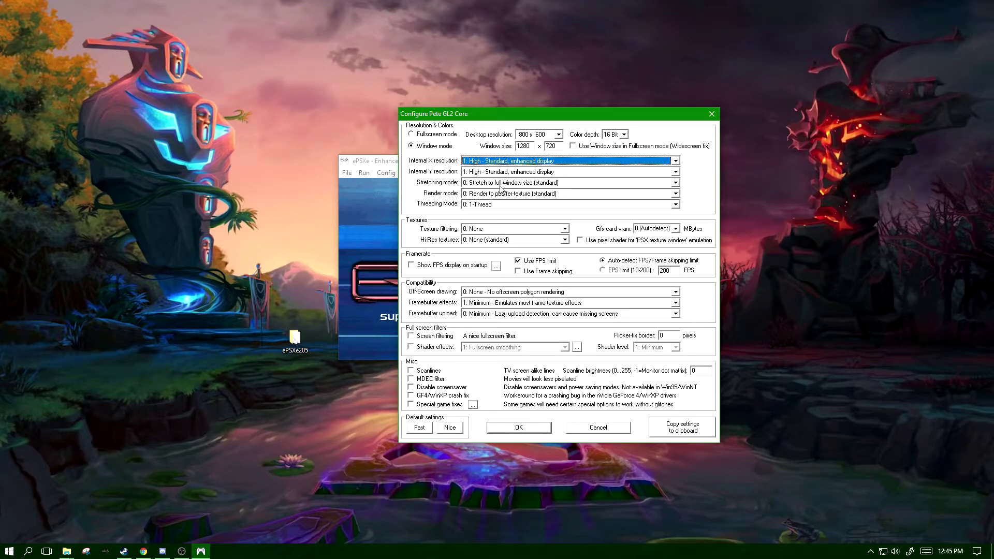
click(512, 183)
click(513, 183)
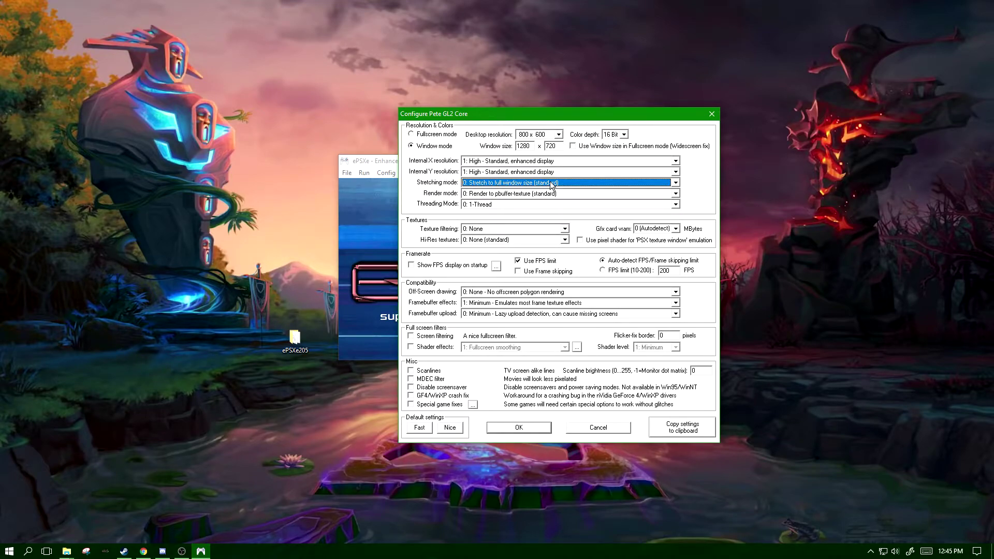
click(493, 184)
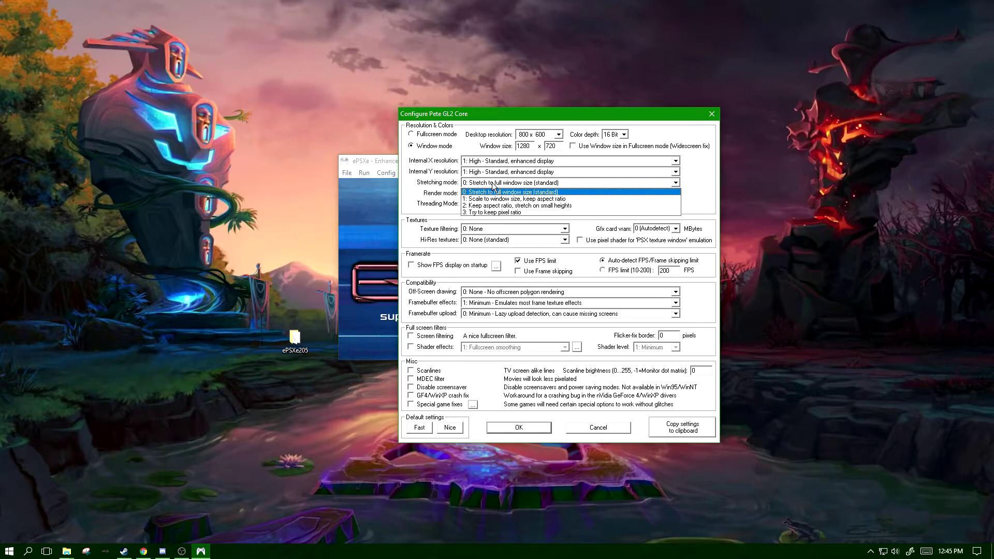
click(492, 182)
click(484, 186)
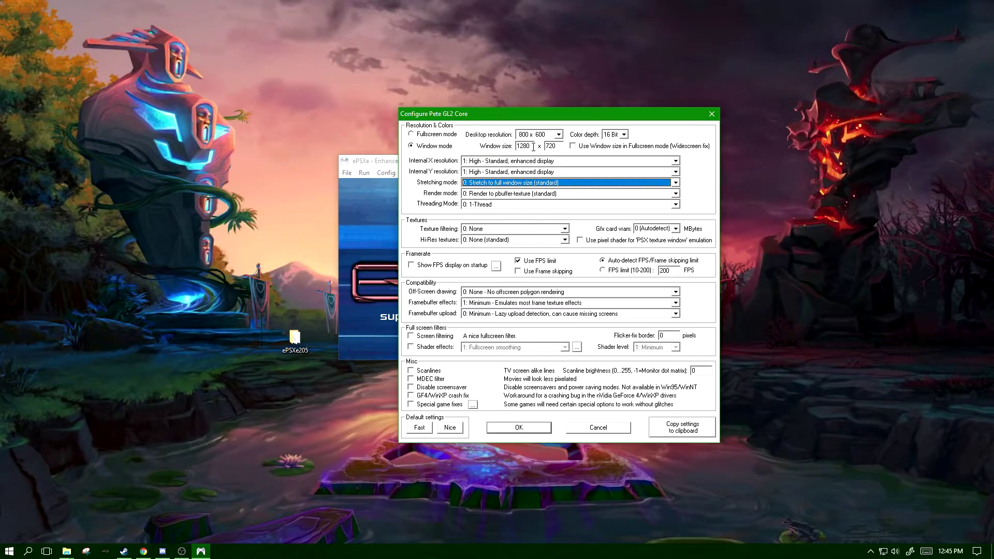
click(533, 147)
click(502, 185)
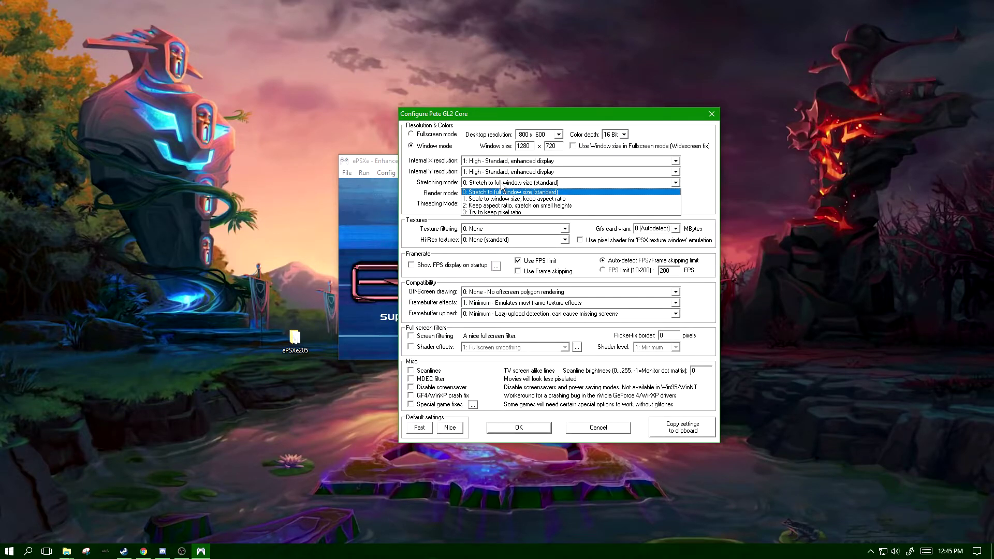
click(501, 182)
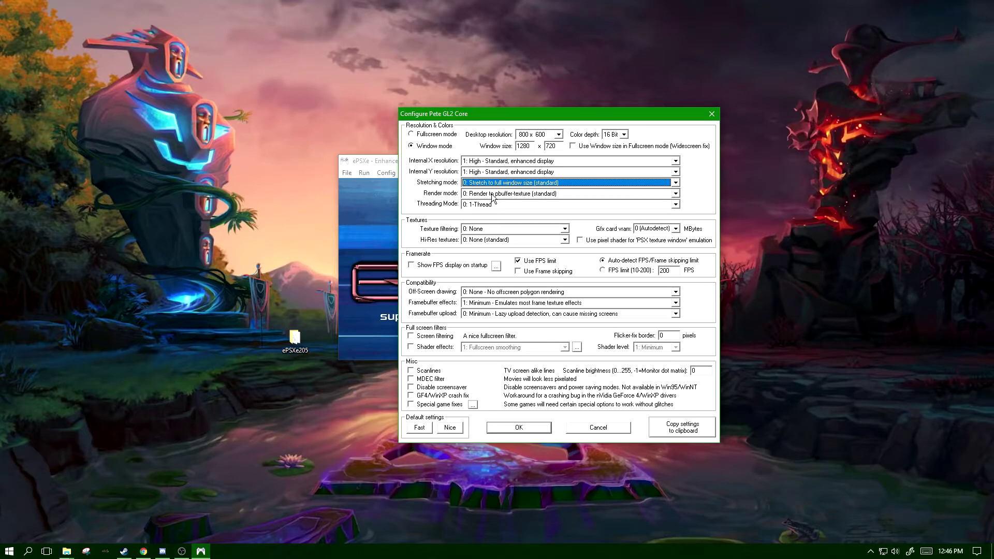
Examine the available render mode choices, including the framebuffer object option, without changing the selection
click(509, 194)
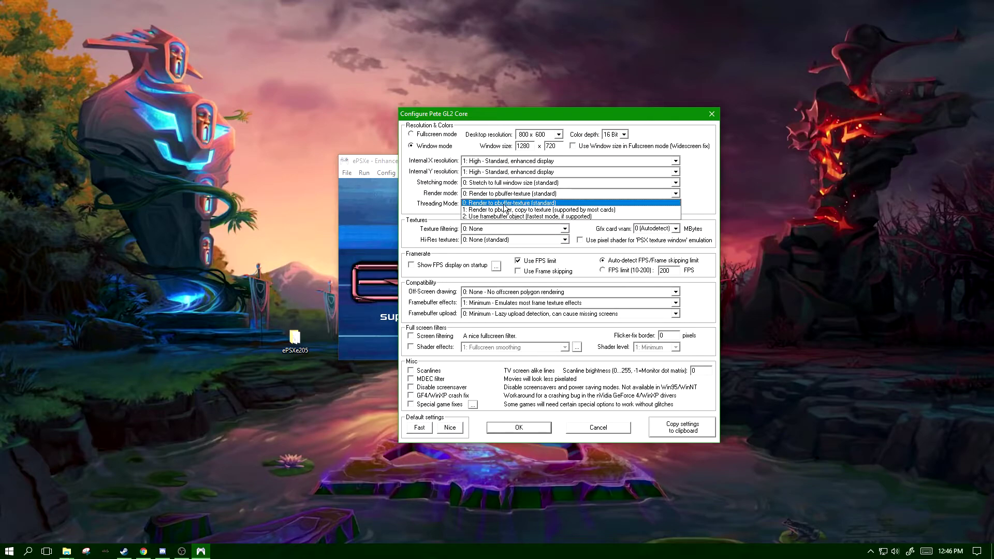
click(554, 203)
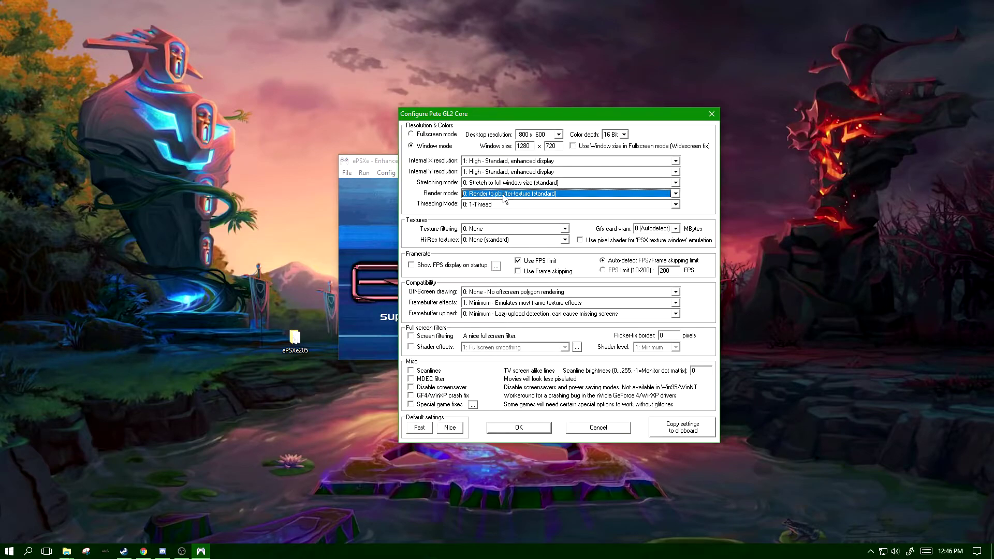
click(520, 194)
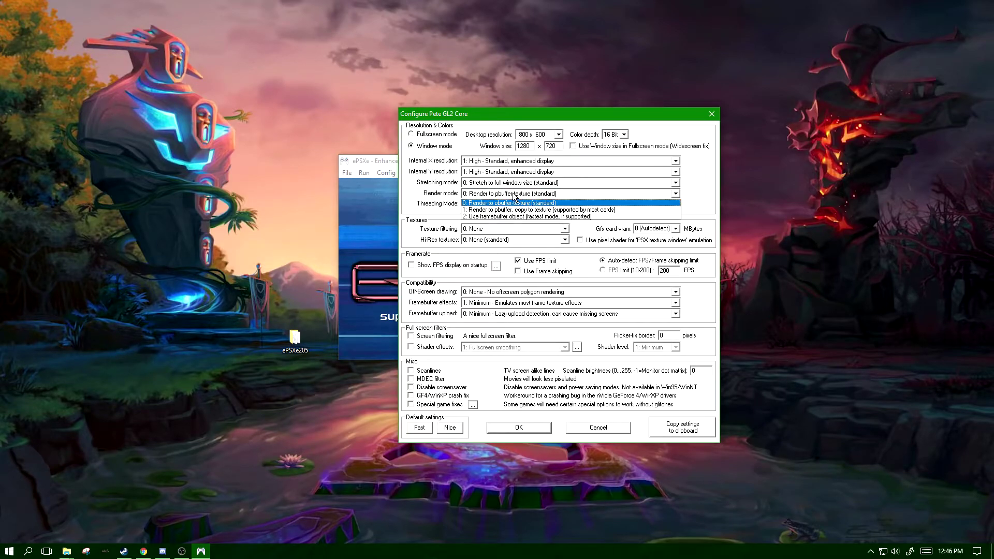
click(512, 192)
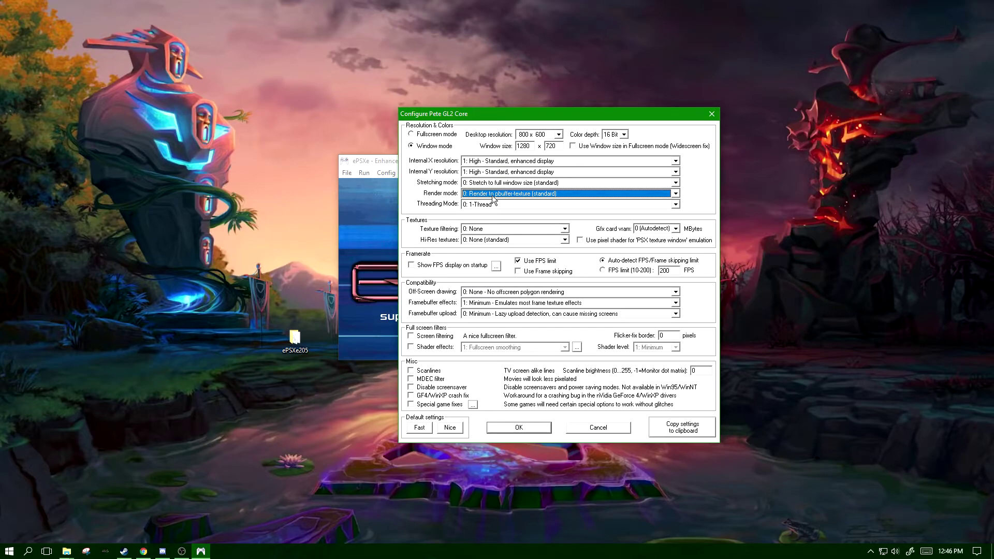
click(491, 196)
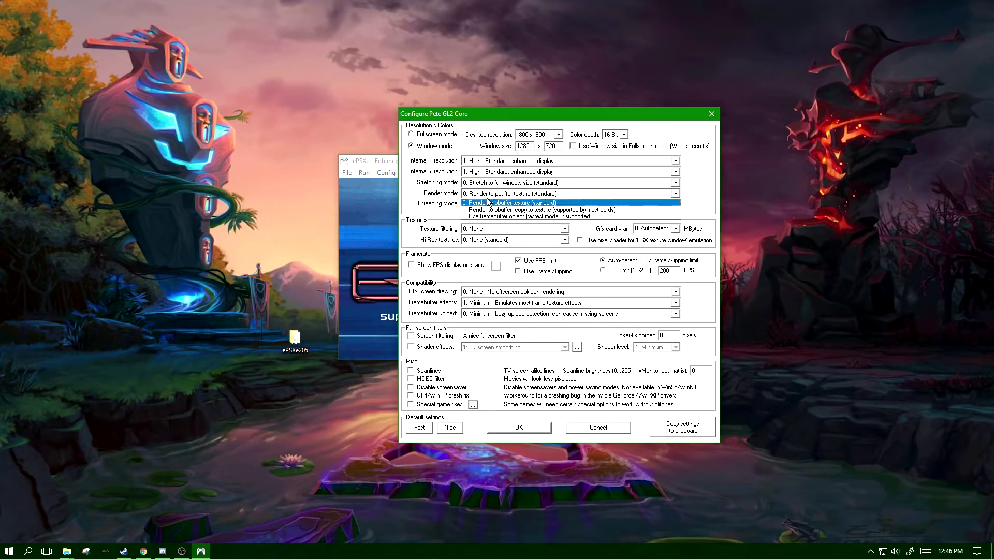
click(499, 193)
click(546, 194)
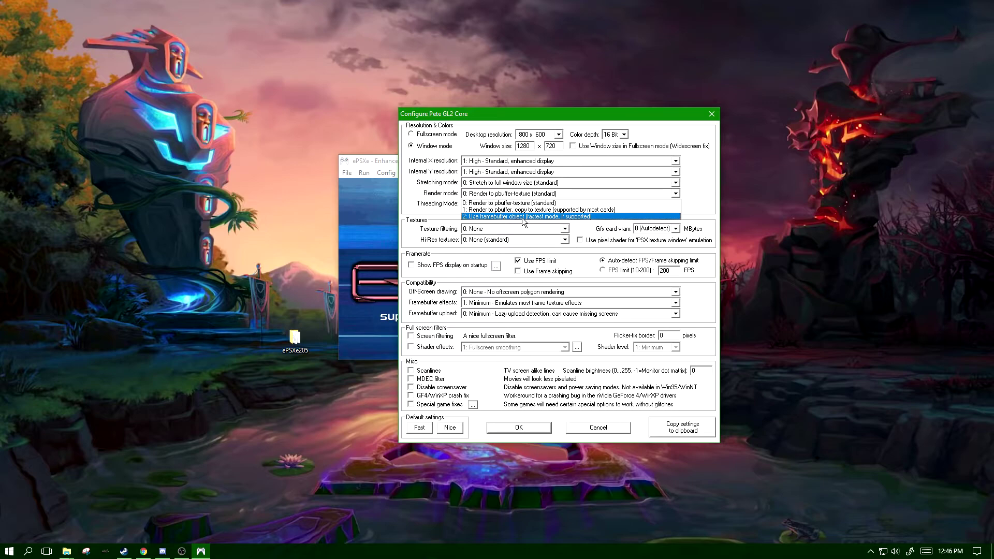
click(579, 204)
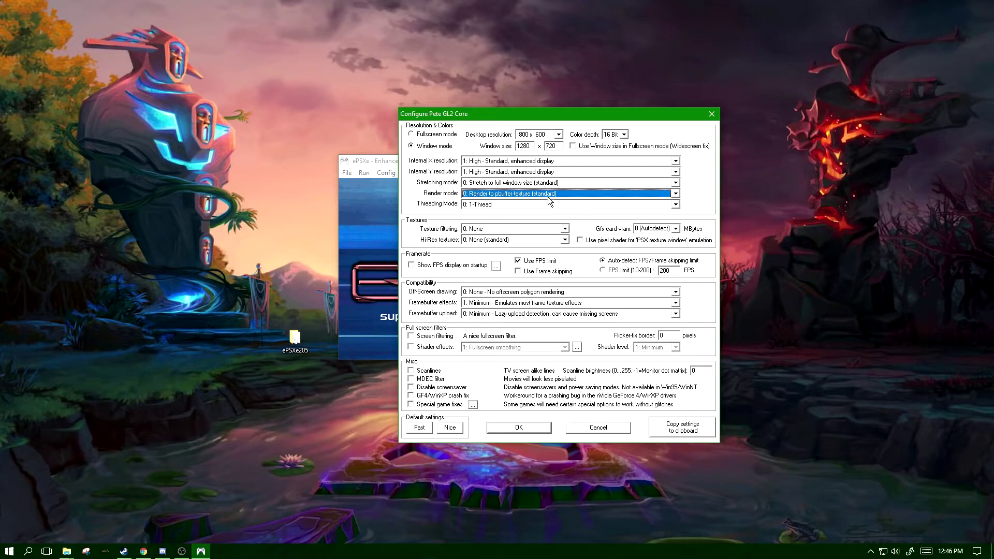
click(520, 194)
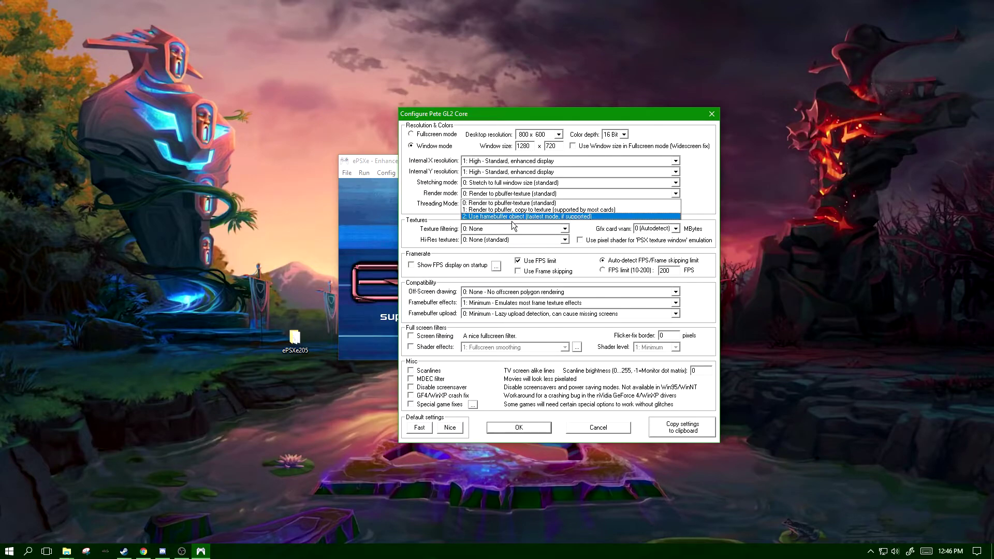
click(514, 194)
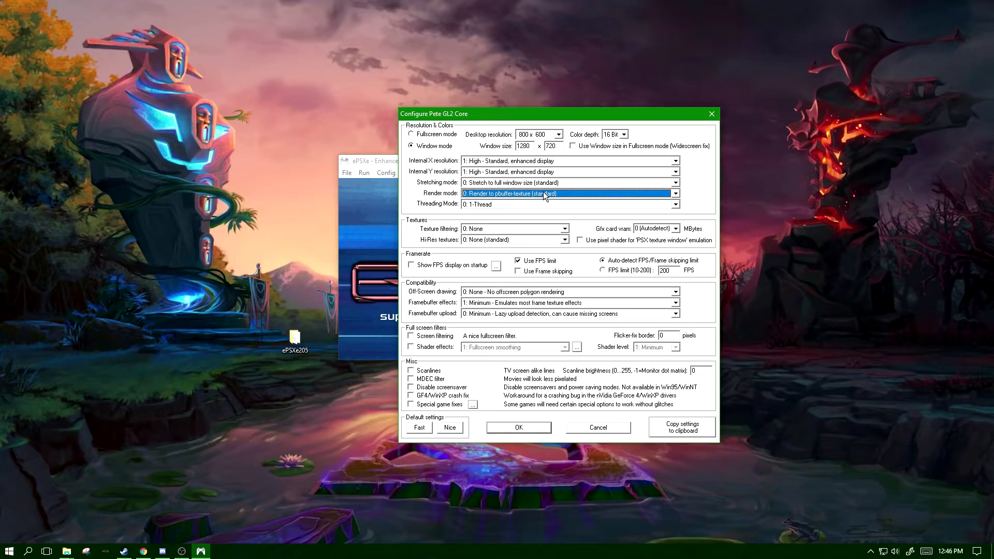
Examine the available choices for threading mode, texture filtering and graphics card VRAM without changing them
click(501, 203)
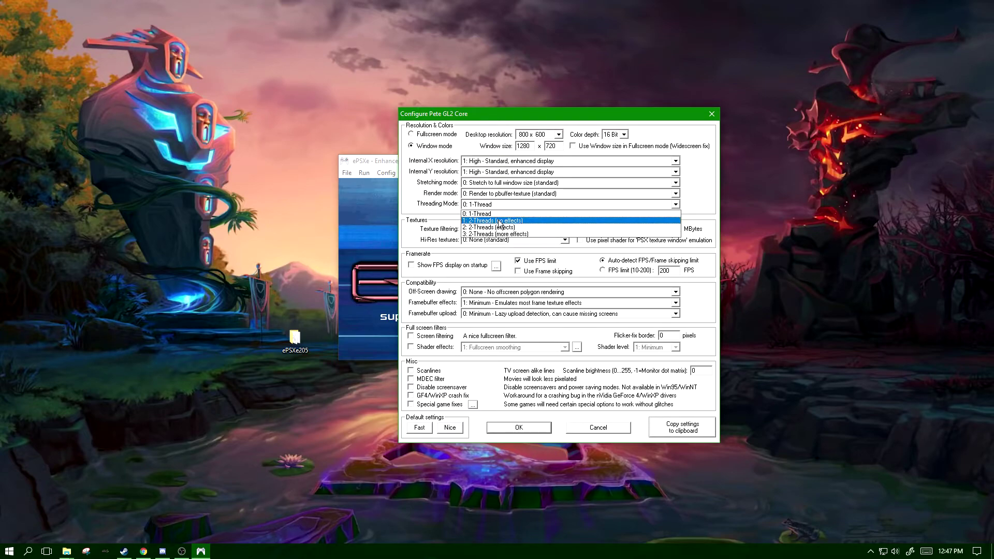
click(496, 204)
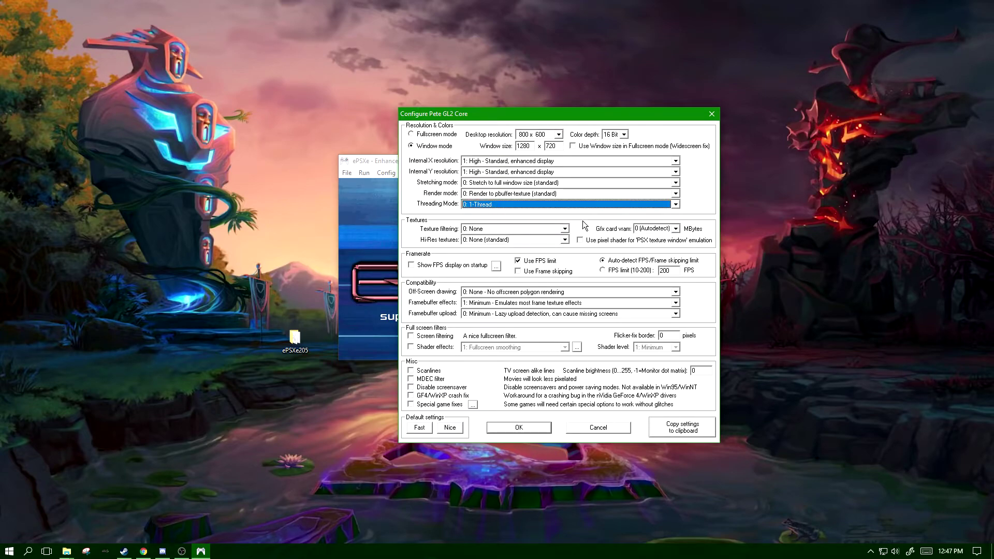
click(558, 230)
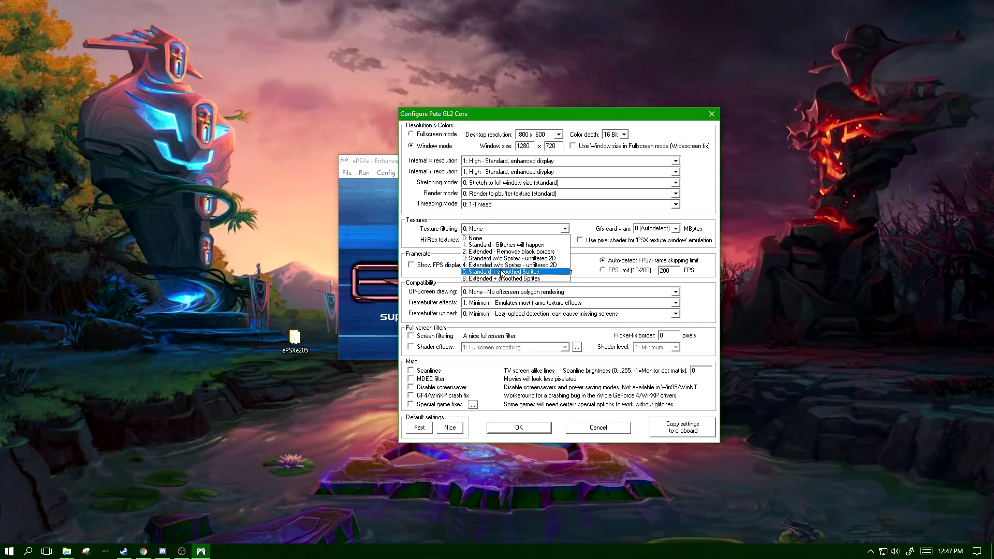
click(512, 224)
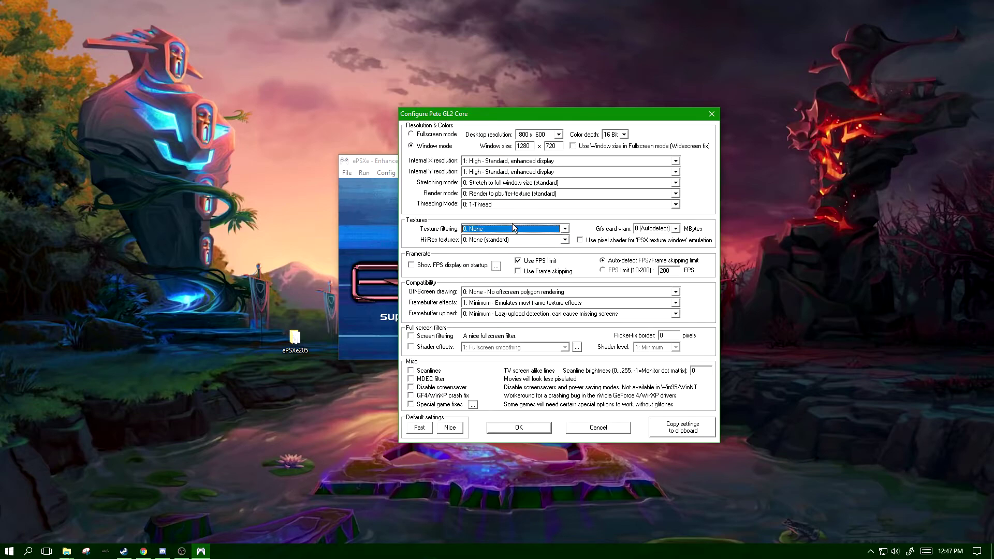
click(676, 229)
click(675, 229)
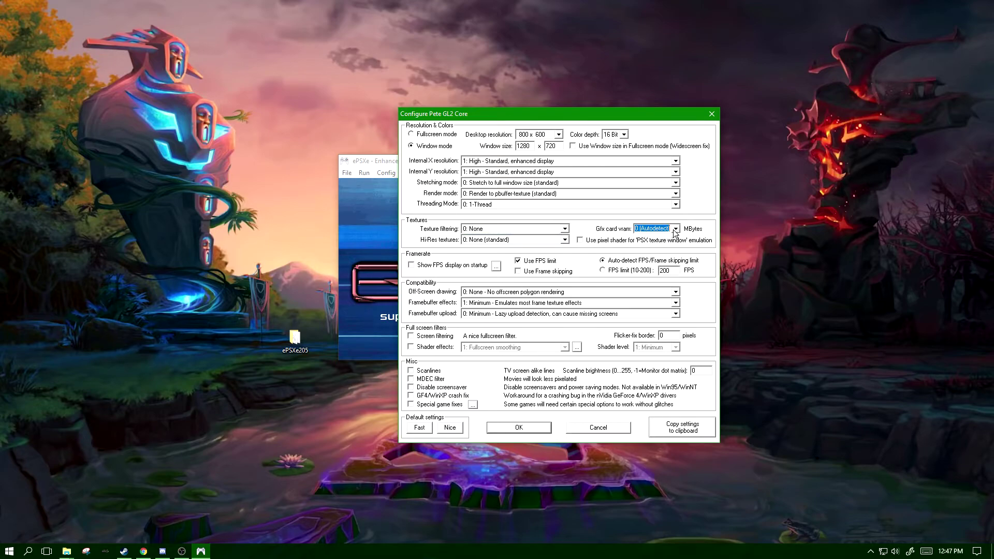
Review the hi-res texture choices and set hi-res textures to "1: 2xSaI (much vram needed)"
click(564, 240)
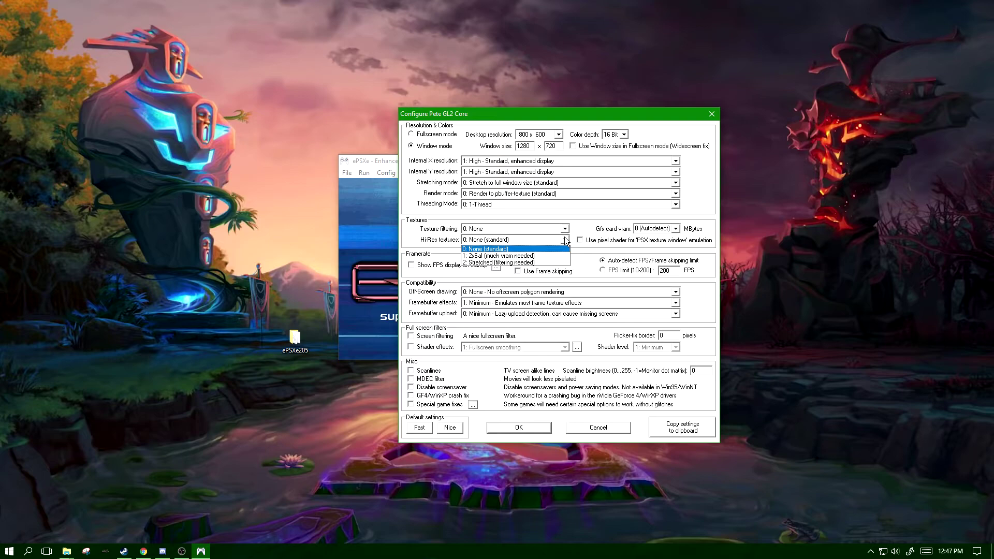
click(536, 249)
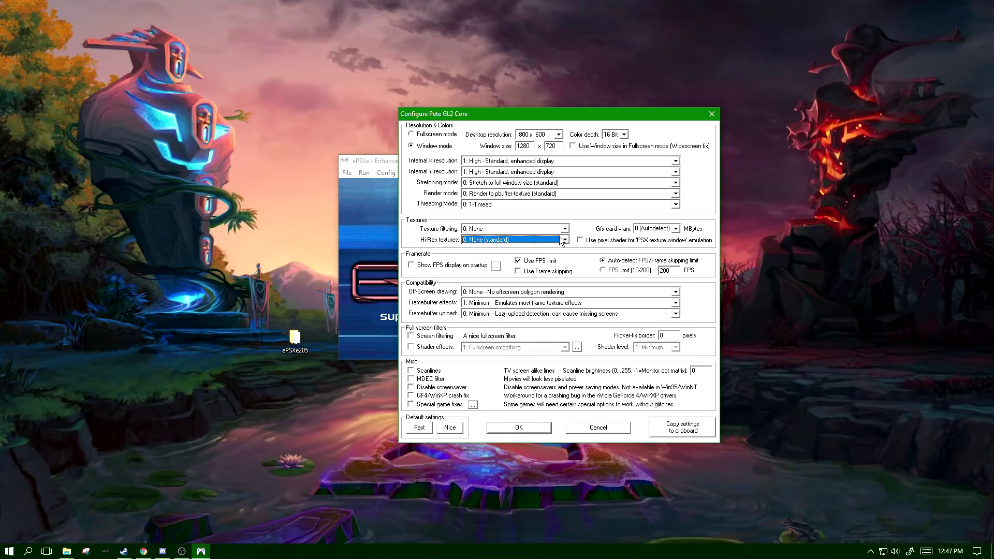
click(563, 240)
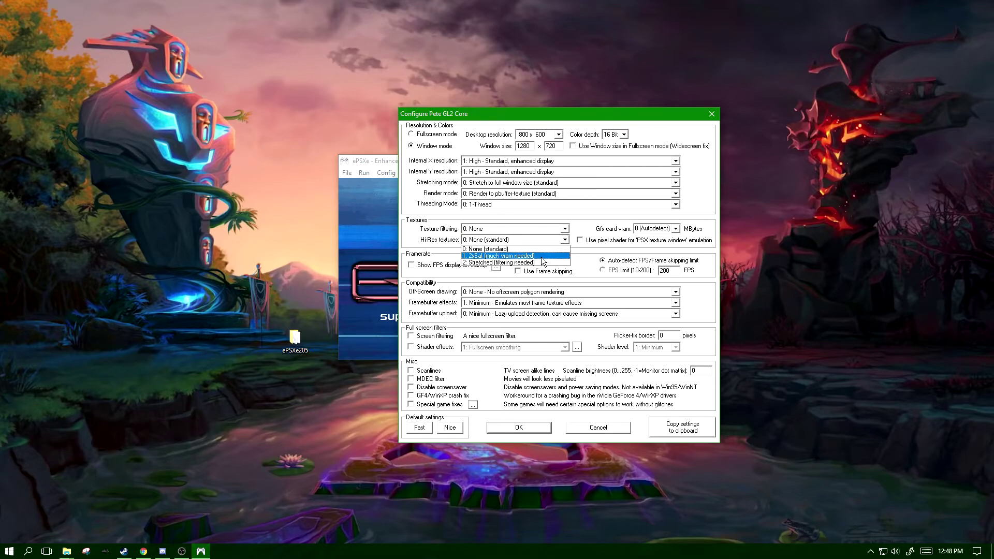
click(534, 249)
click(509, 239)
click(538, 256)
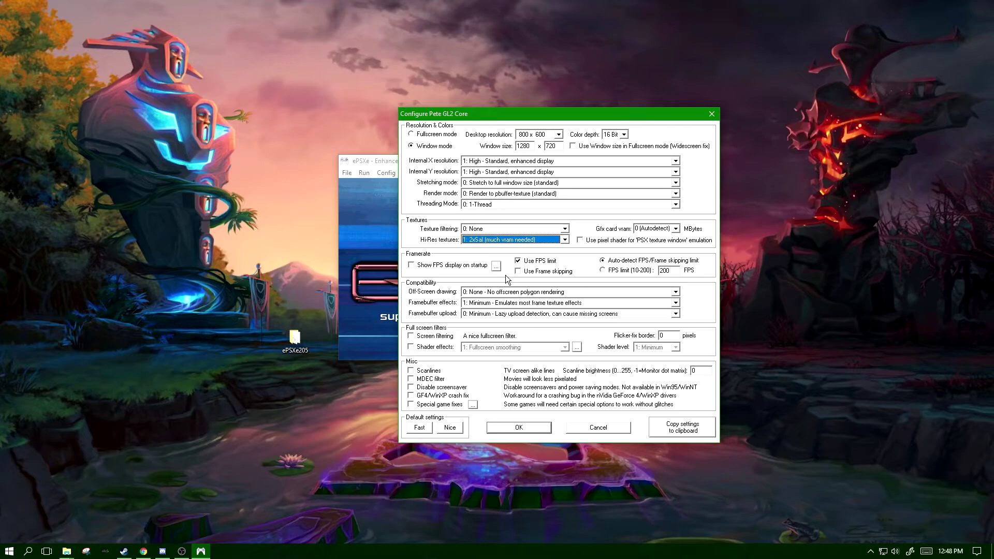
Enable the FPS display on startup and turn off the FPS limit
click(432, 266)
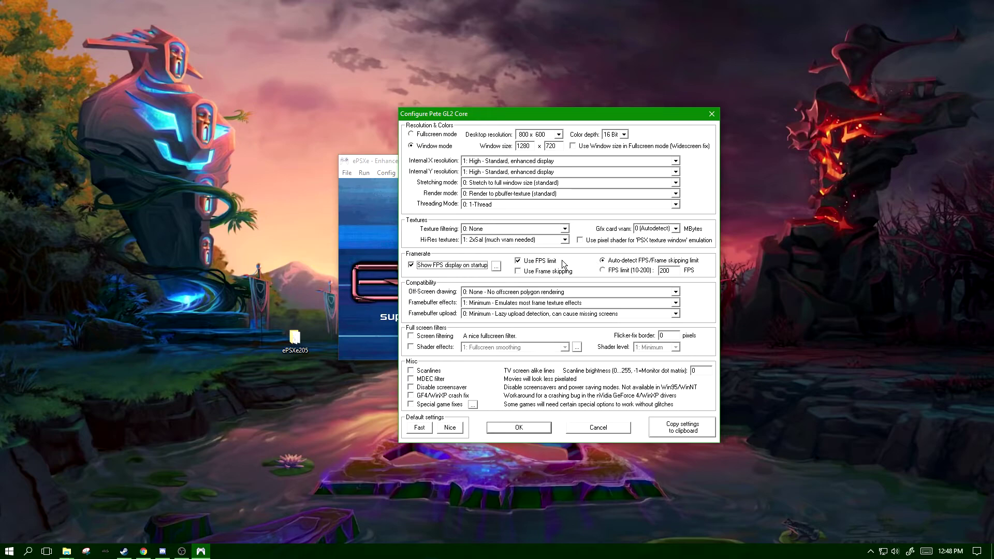
click(538, 261)
Examine the off-screen drawing choices, keeping "0: None - No offscreen polygon rendering" selected
click(533, 292)
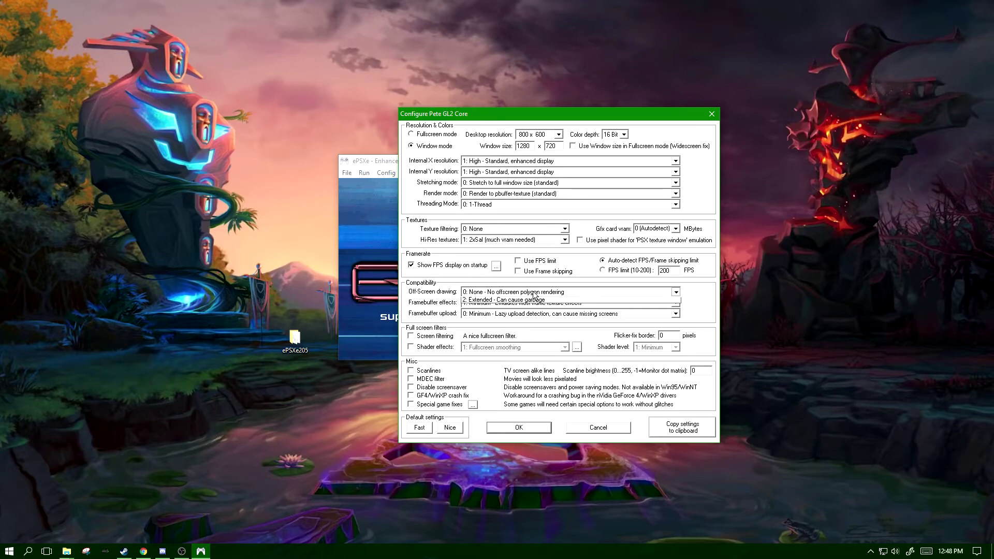
click(548, 293)
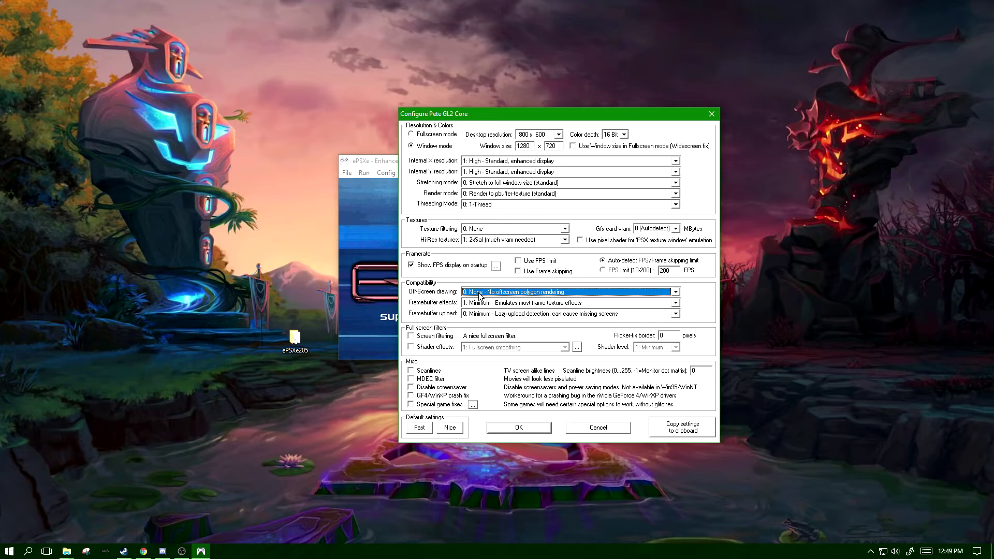
click(478, 293)
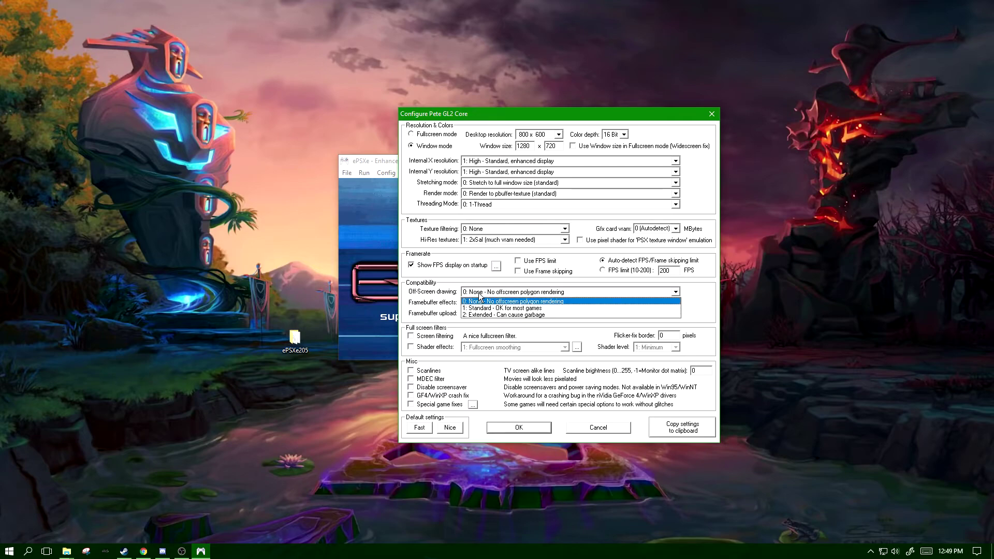
click(481, 290)
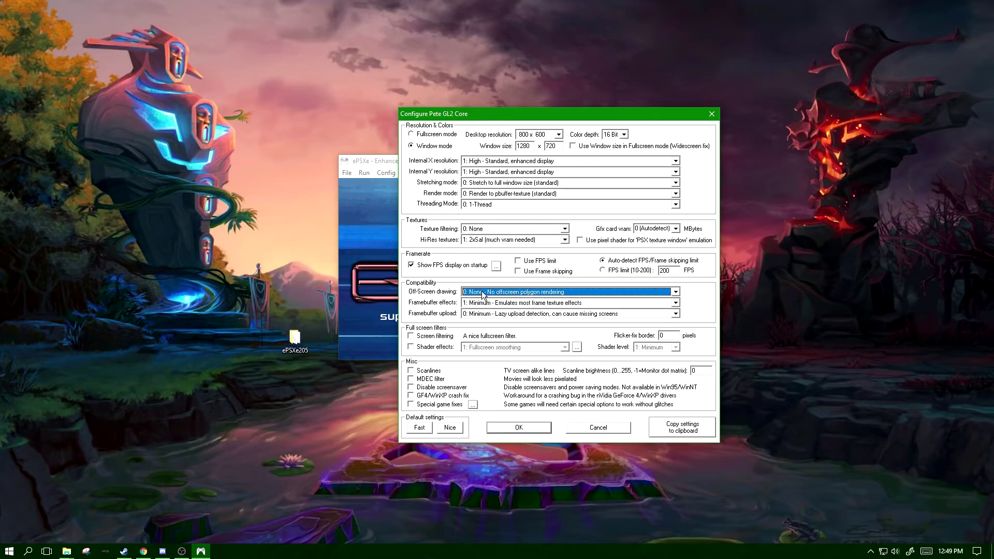
click(481, 291)
click(484, 293)
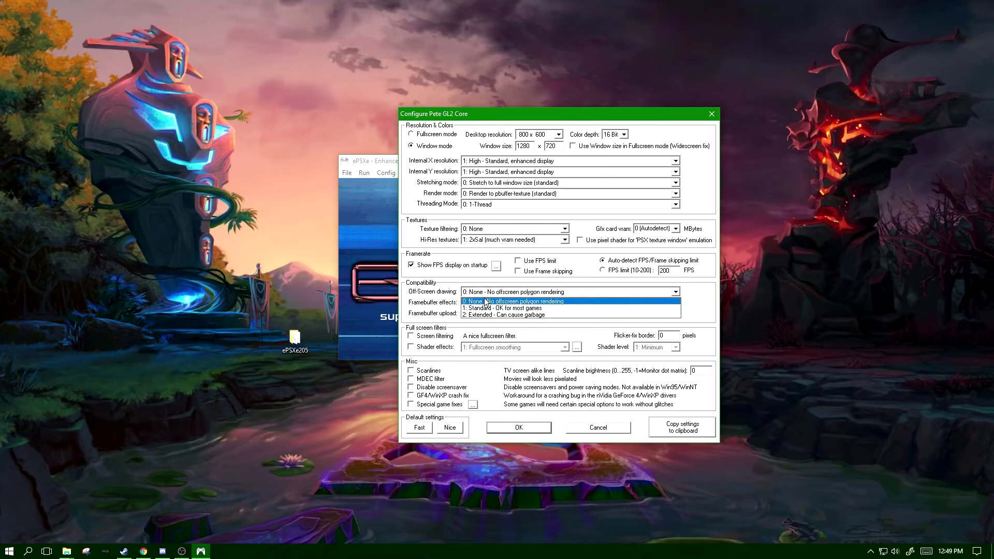
click(484, 293)
click(484, 292)
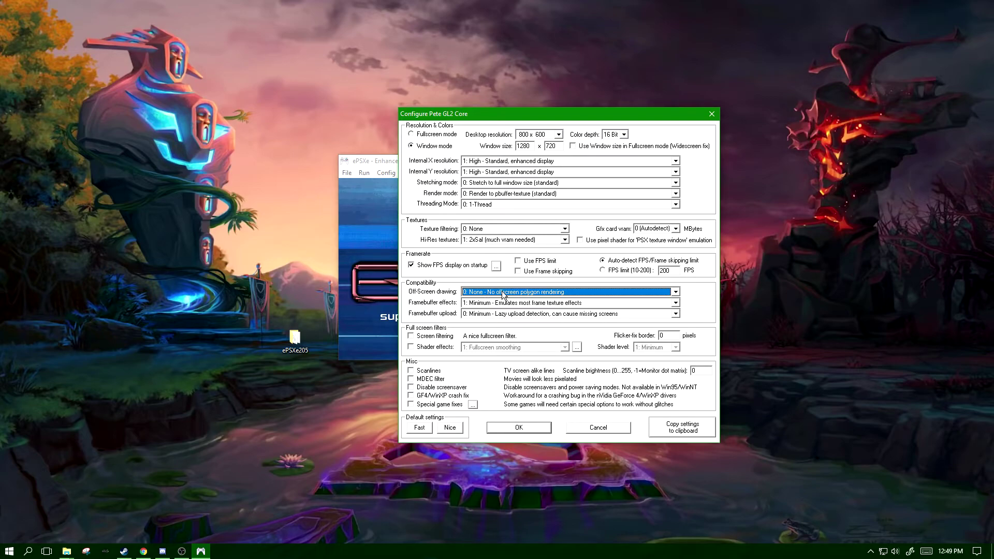
click(473, 292)
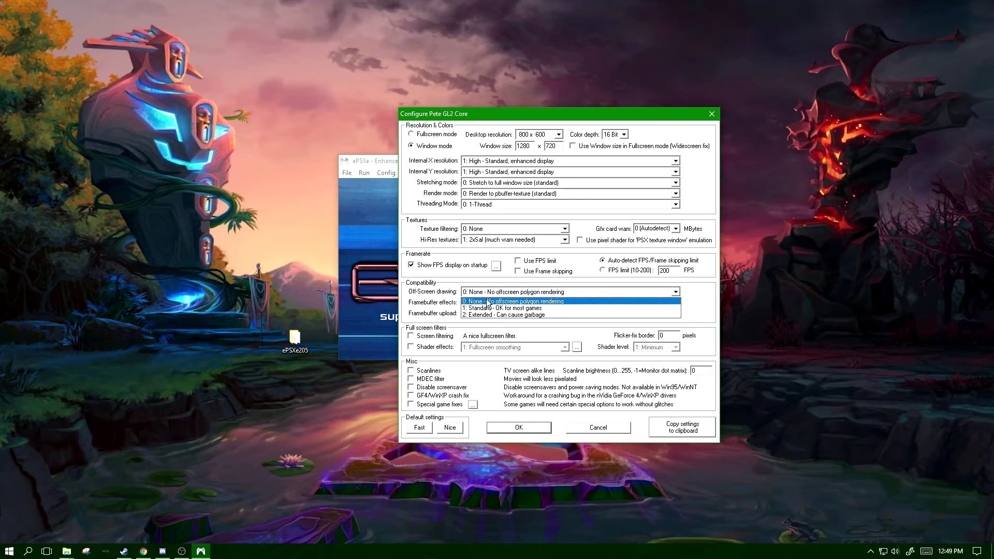
click(490, 295)
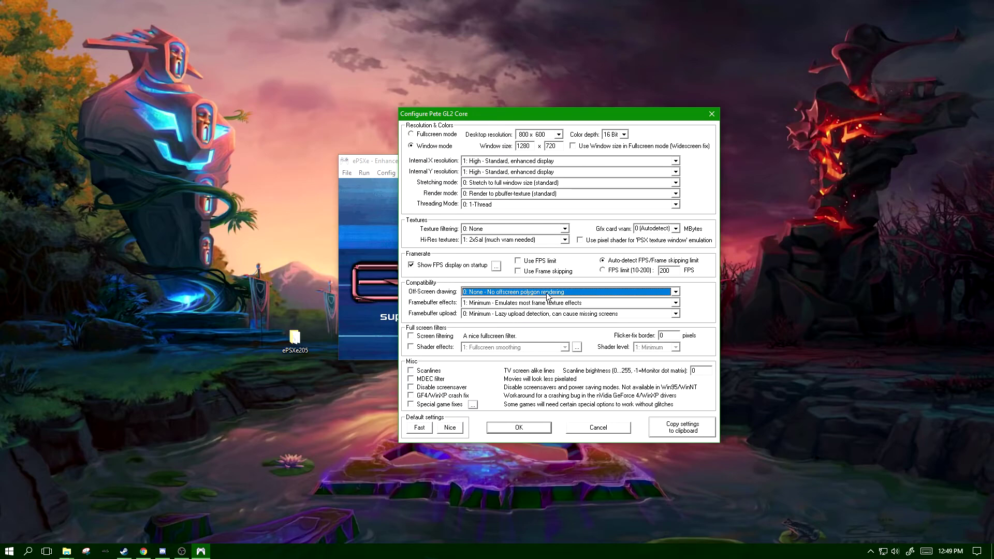
Set framebuffer effects to "2: Standard" and framebuffer upload to "1: Standard", and enable the MDEC filter
click(516, 305)
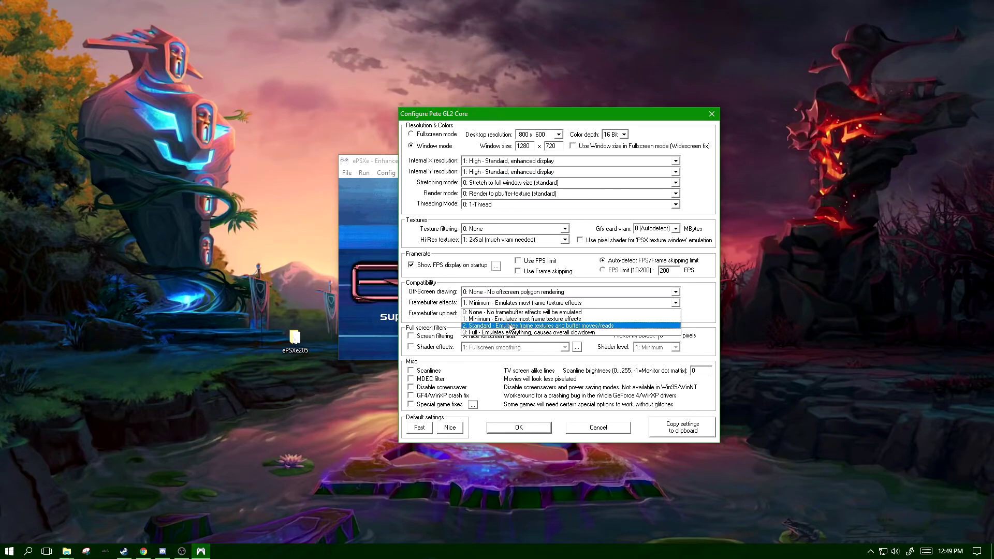
click(508, 325)
click(508, 316)
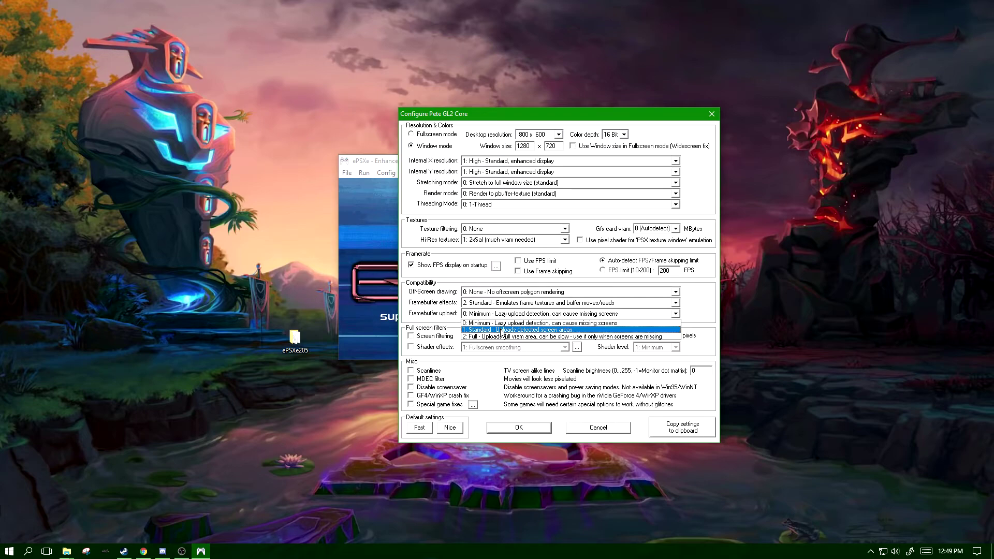
click(572, 329)
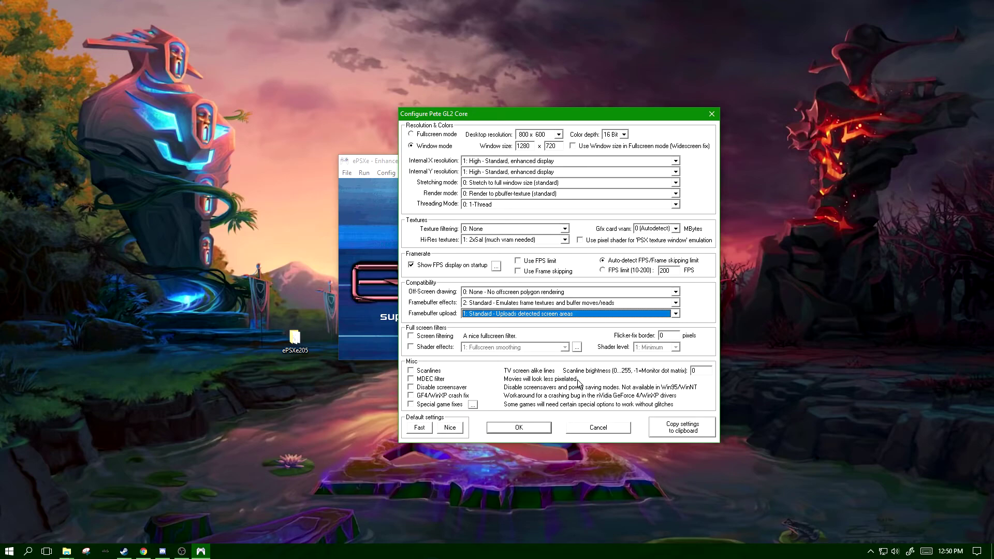
click(430, 382)
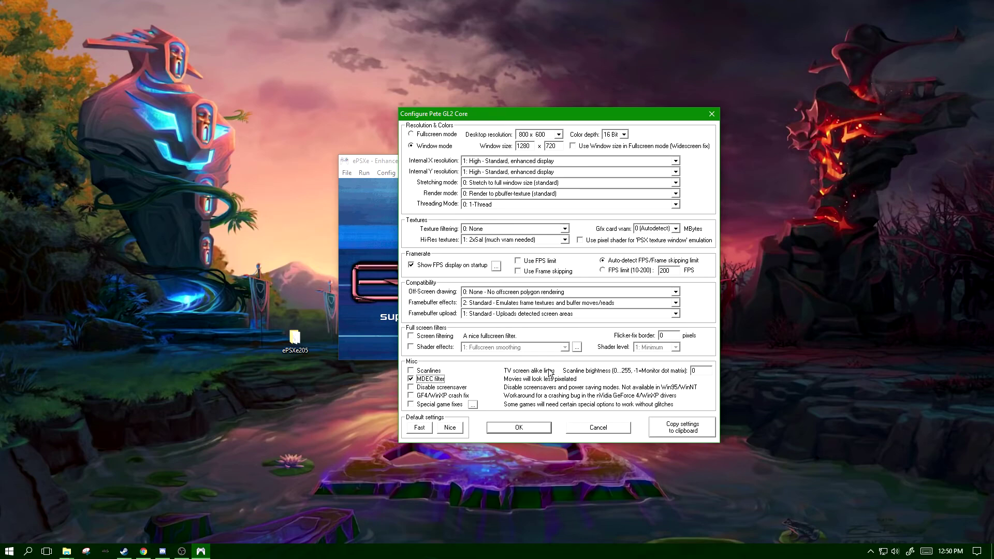